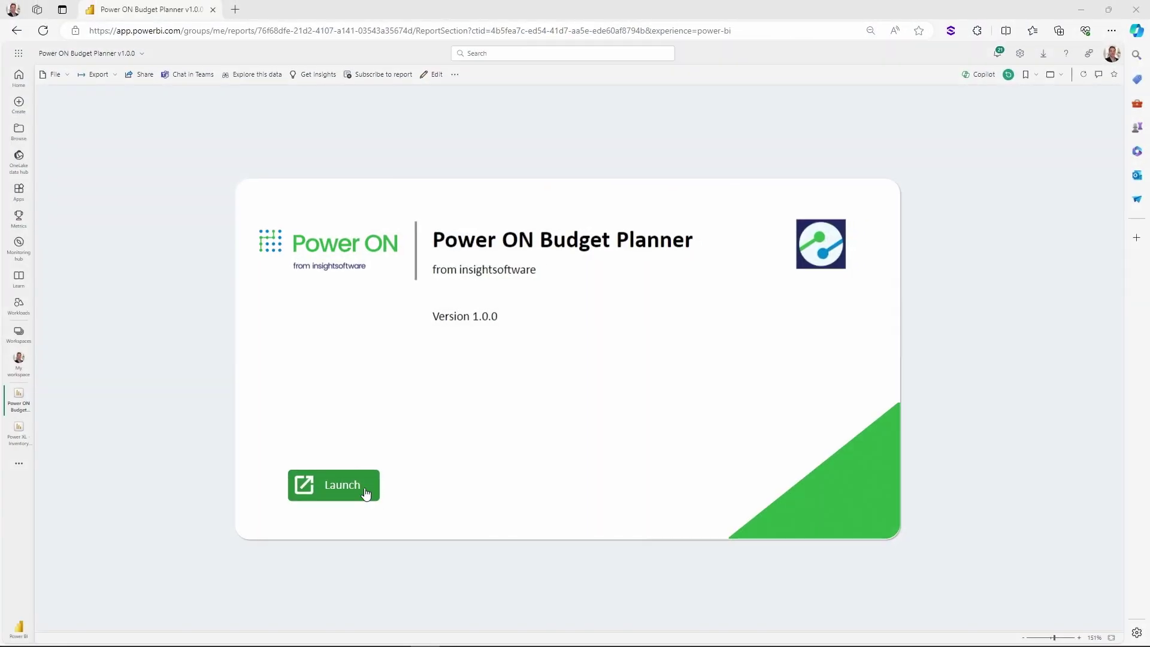
- Budget 22,000 for Rent in every month from January to December in FY25 Budget Draft
left_click(343, 489)
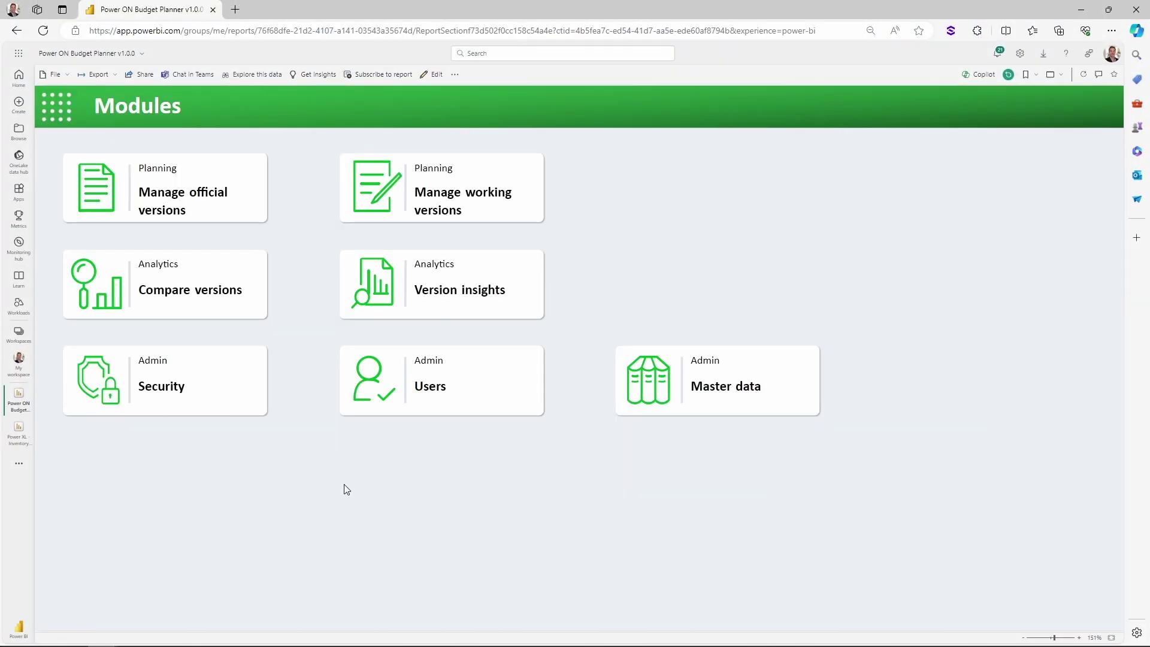
left_click(465, 209)
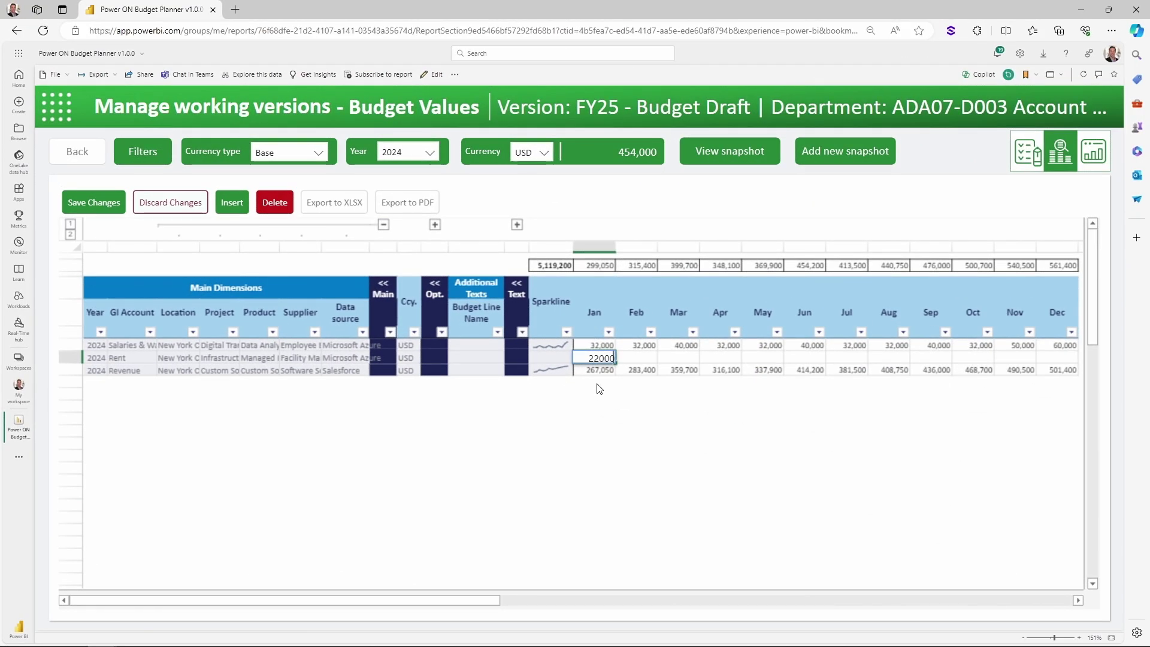
left_click(603, 357)
left_click_drag(616, 363, 1033, 387)
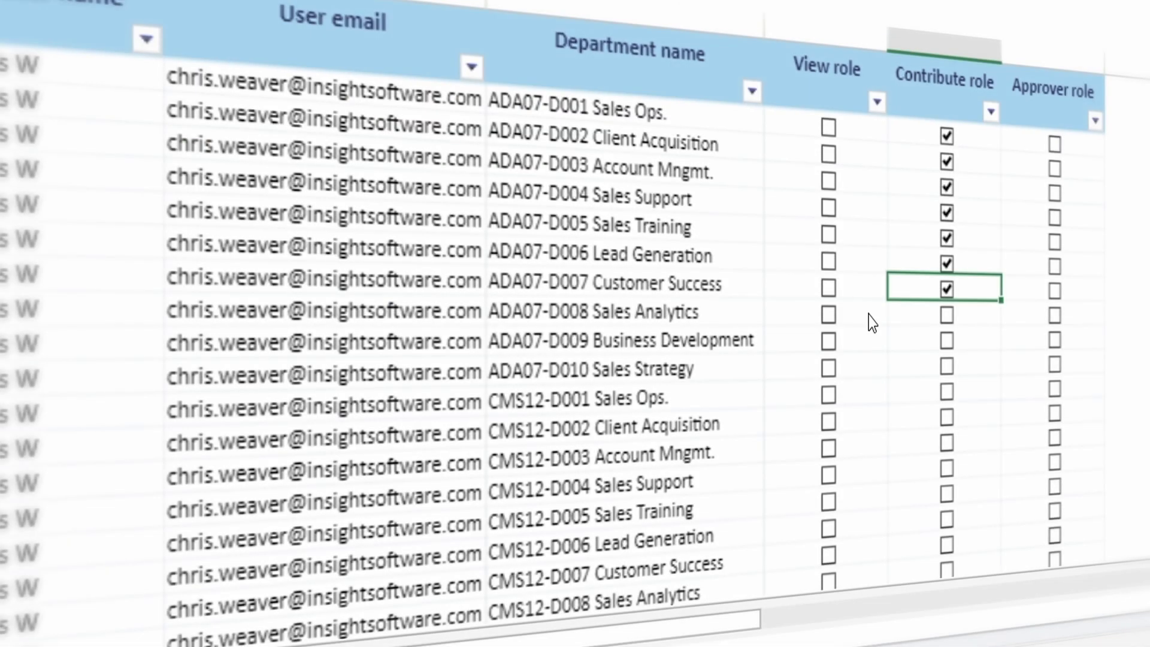
- Assign ADA07-D008 a view role and submit Account Mngmt. (ADA07-D003) with a note
left_click(833, 316)
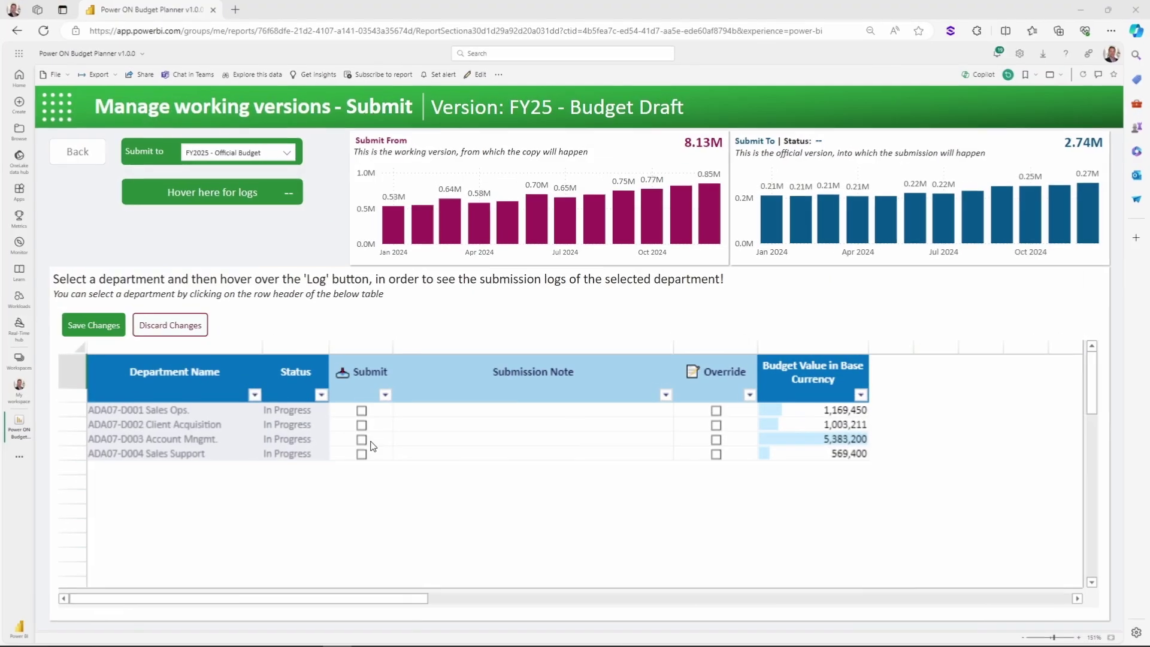
left_click(364, 441)
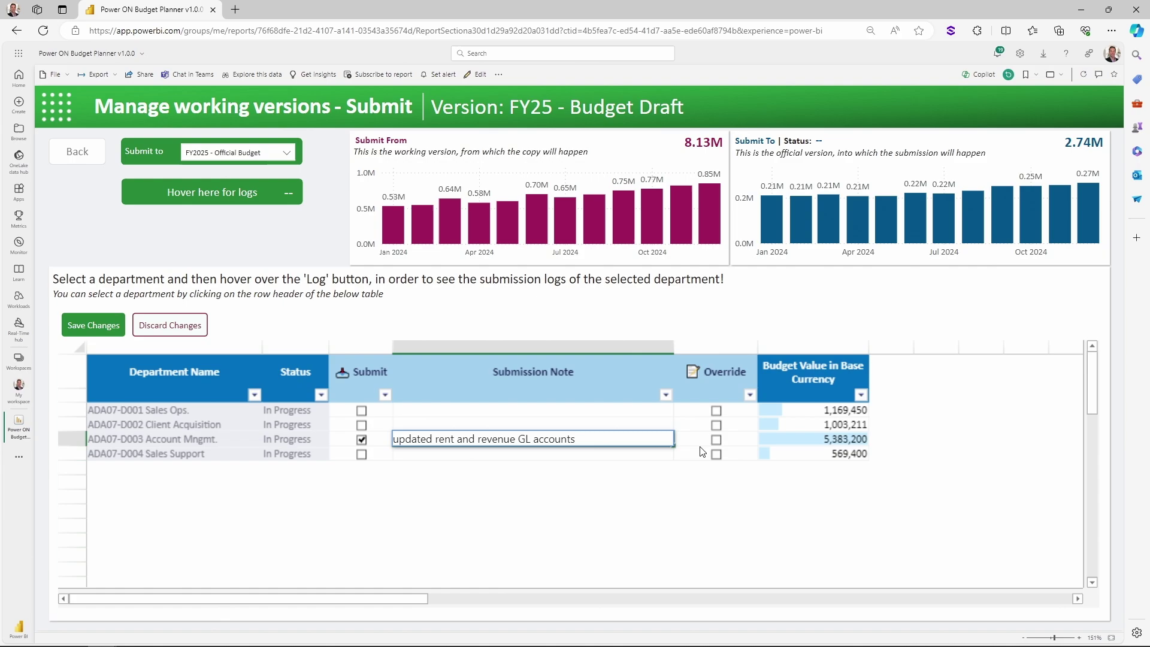
left_click(716, 439)
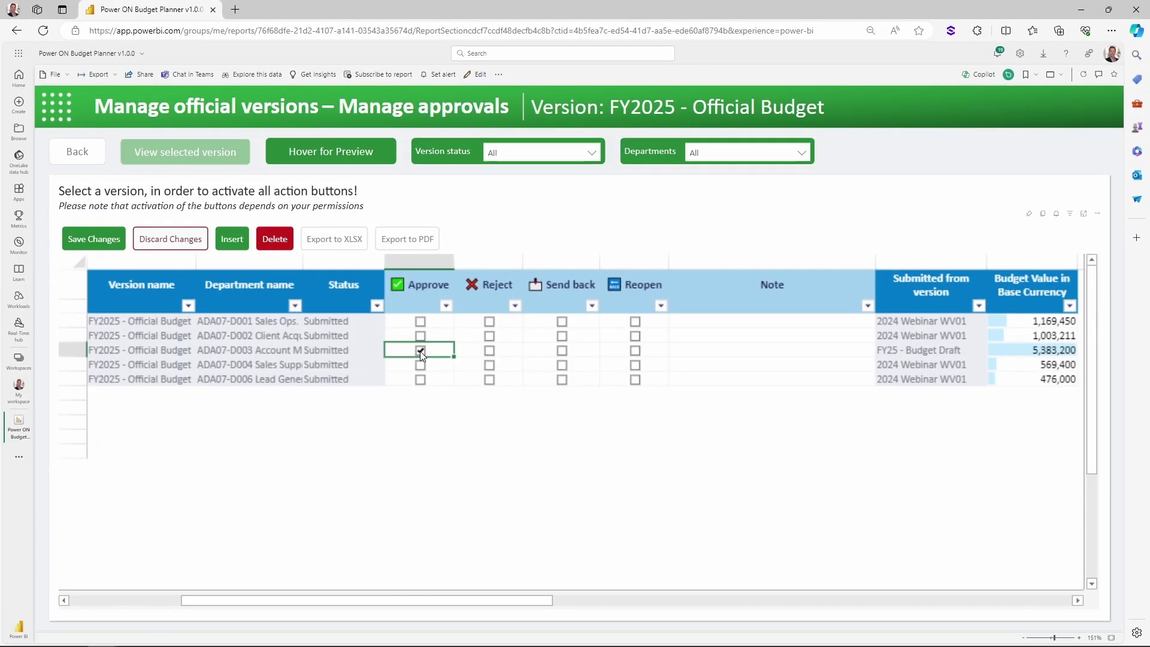
type("od!")
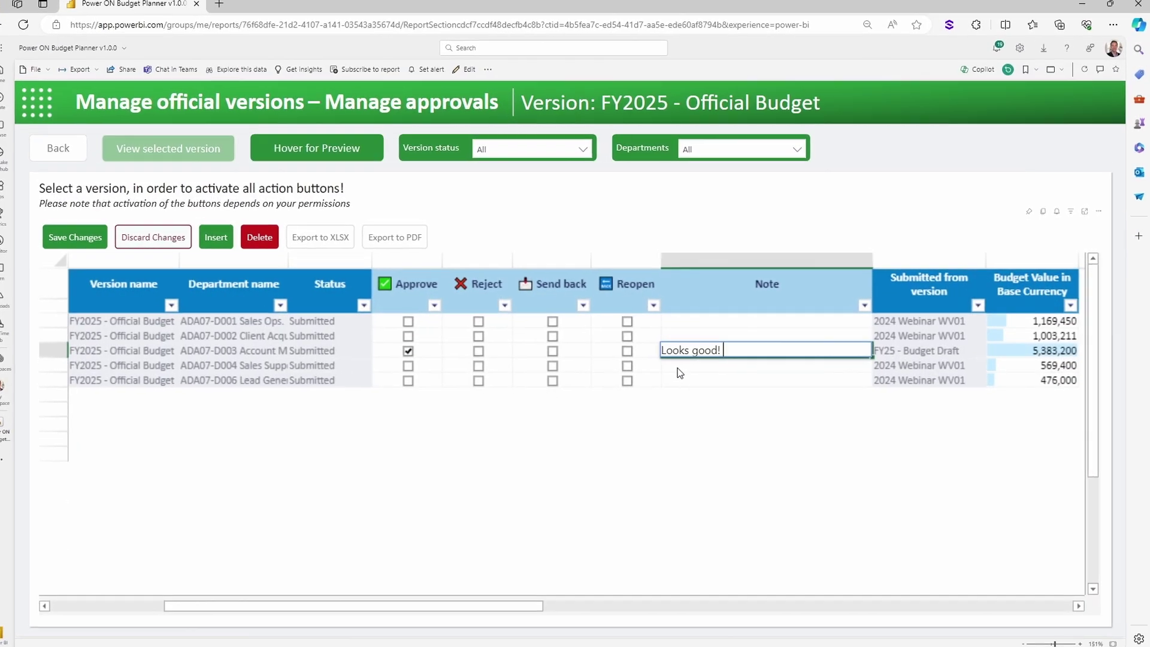
type(" approved")
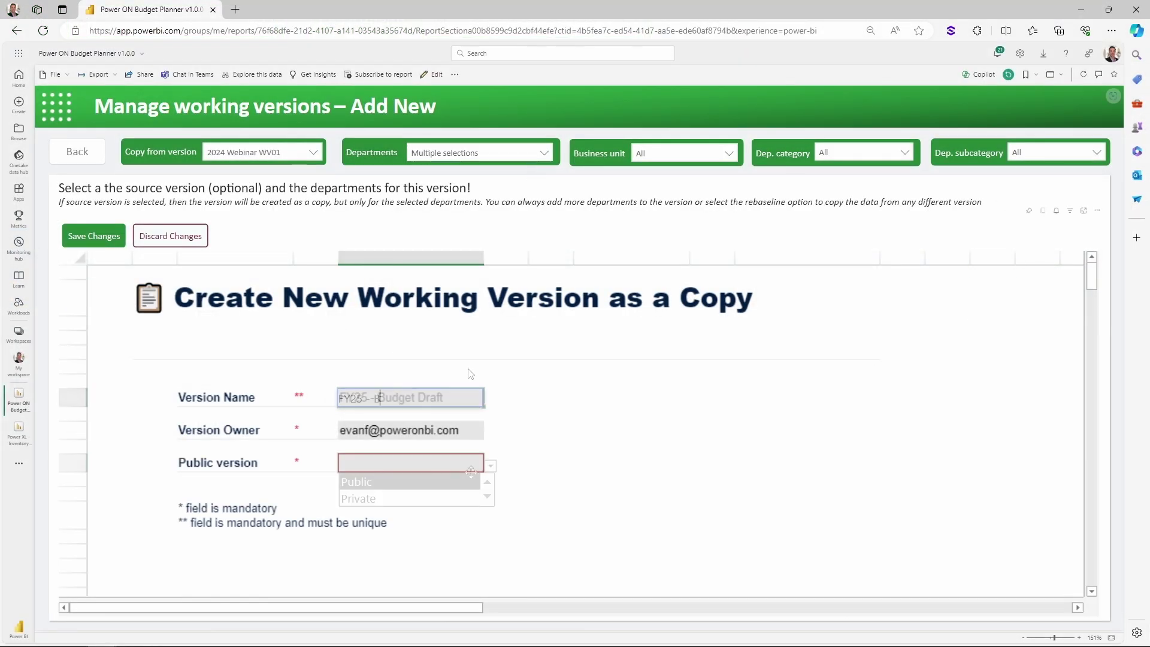
- Publish the new working version and compare 2023 Finalized against FY2024 Official Budget
left_click(458, 479)
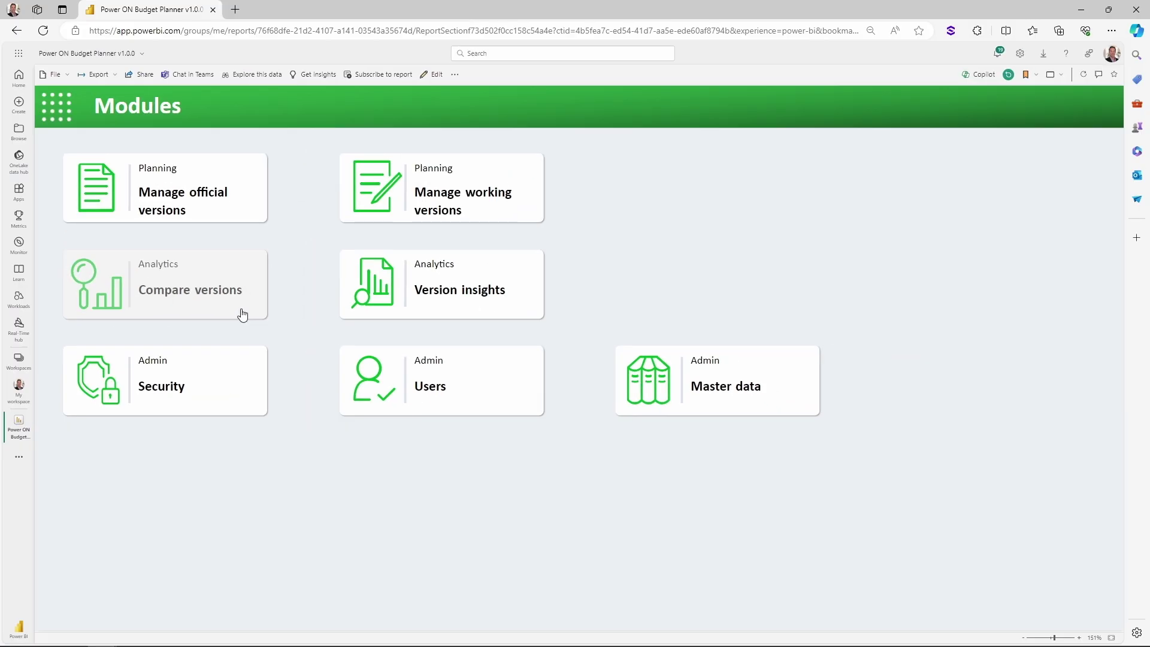
left_click(241, 313)
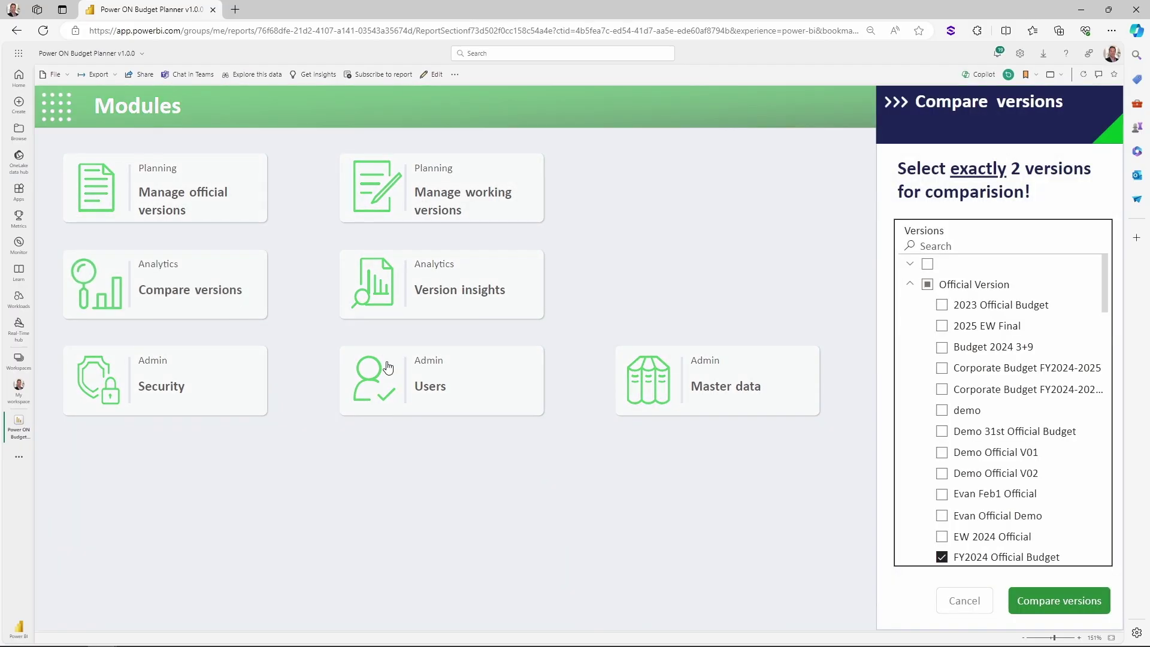
left_click(1052, 609)
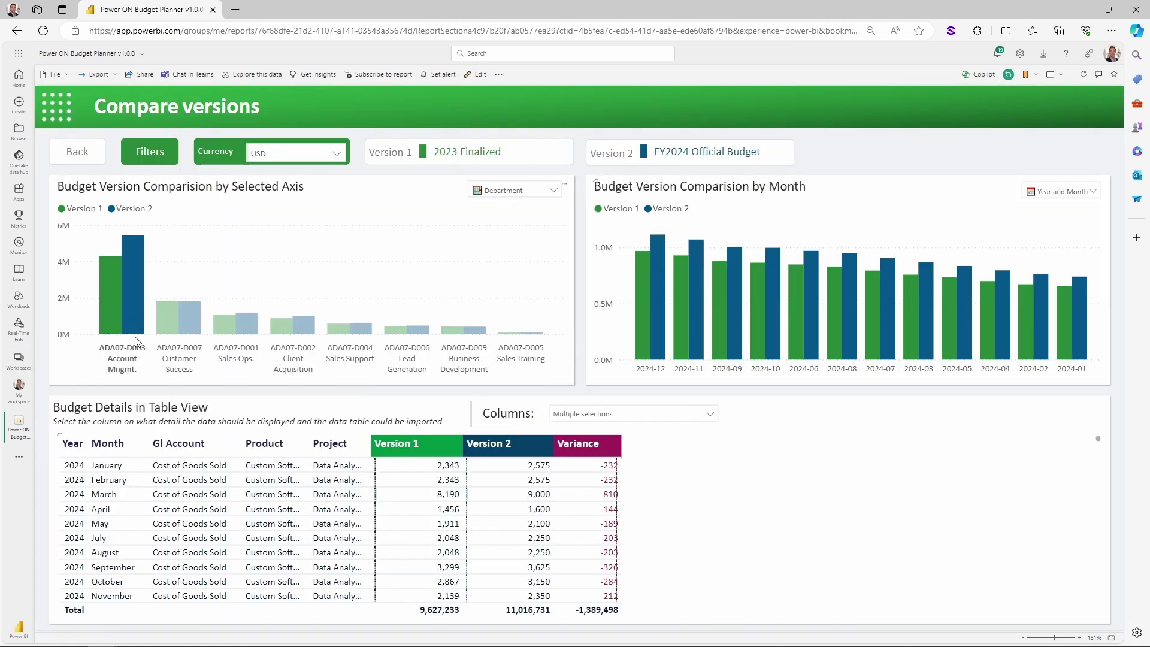